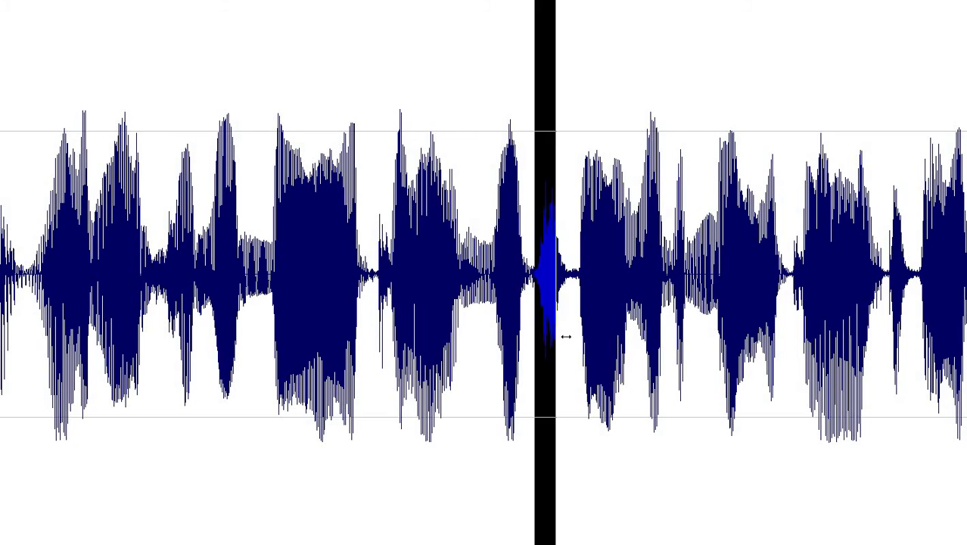
# Reduce the middle breath by 5.70 dB with Volume preset S1, then play it back
pyautogui.moveTo(534, 330); pyautogui.dragTo(566, 329)
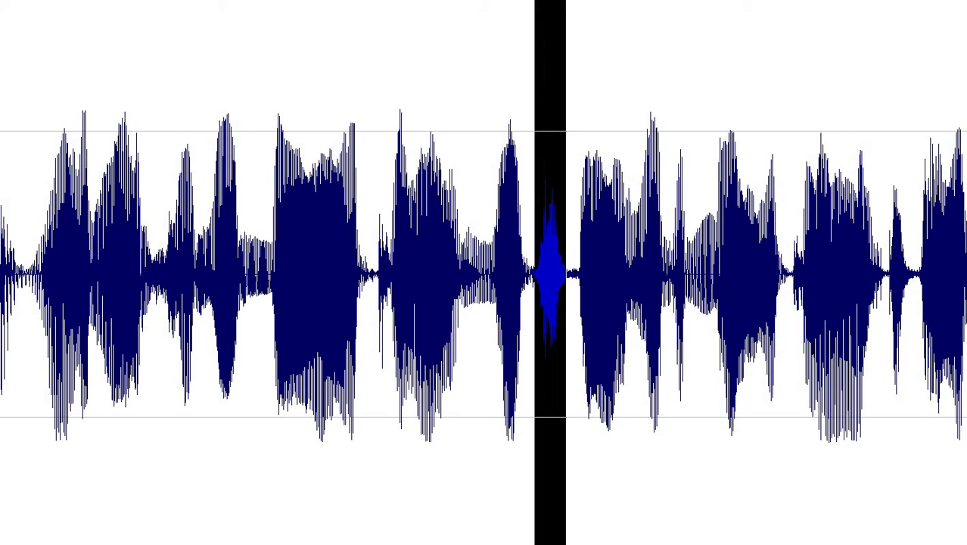
pyautogui.rightClick(15, 8)
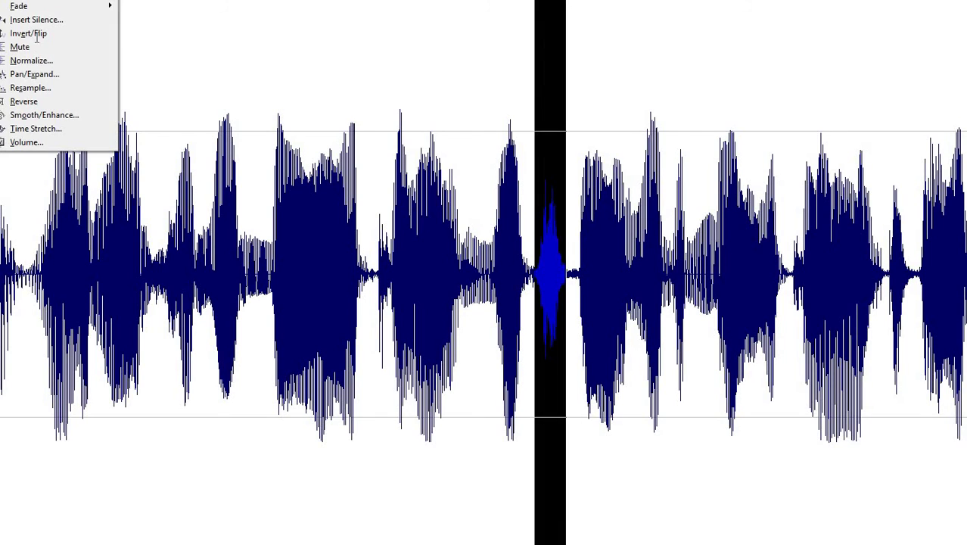
pyautogui.click(42, 147)
pyautogui.moveTo(424, 114); pyautogui.dragTo(250, 89)
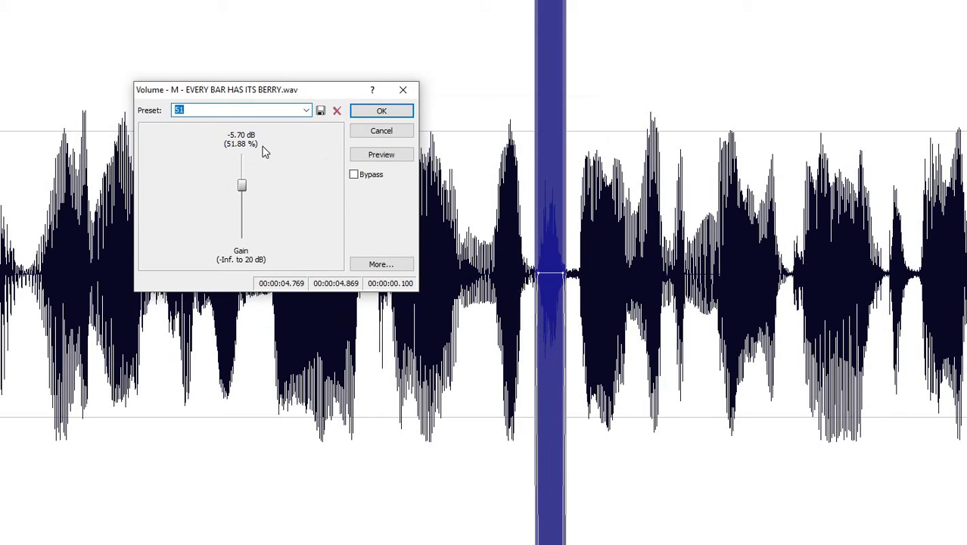
pyautogui.press('Return')
pyautogui.press('space')
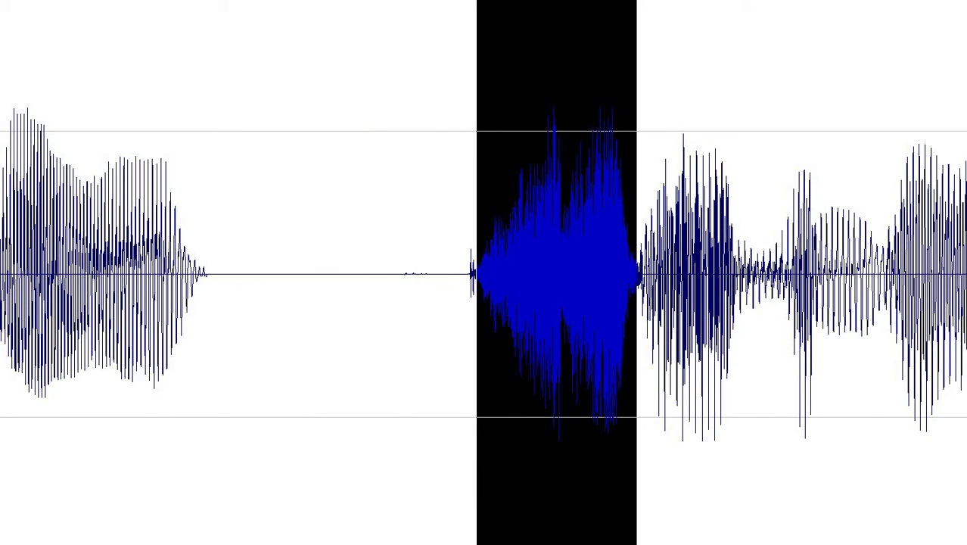
# Turn down the breath burst between two words with the default Volume setting
pyautogui.click(434, 310)
pyautogui.moveTo(464, 322); pyautogui.dragTo(637, 321)
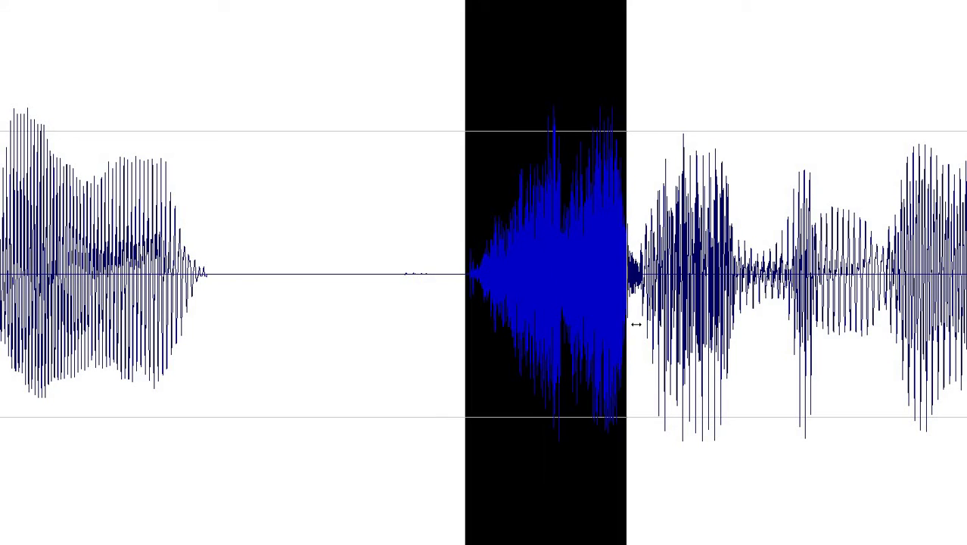
pyautogui.rightClick(15, 8)
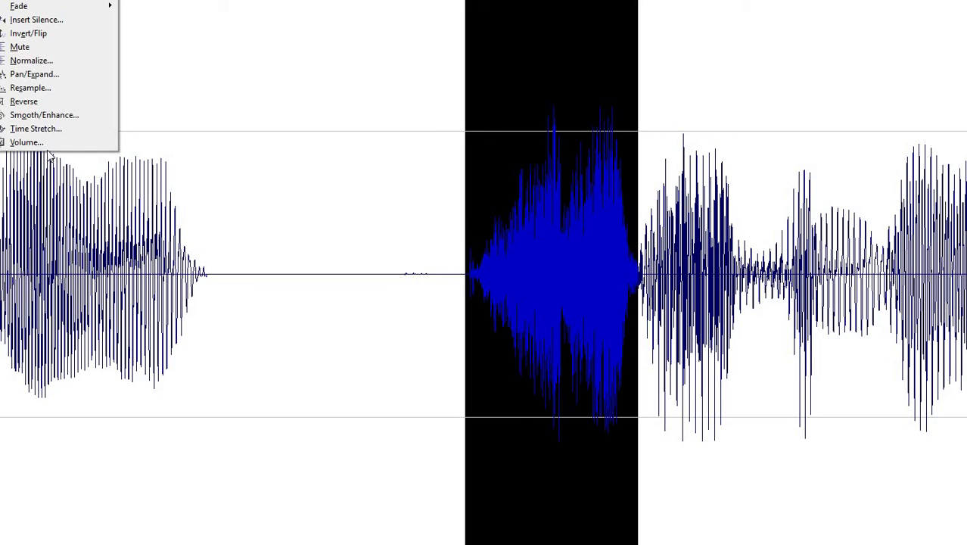
pyautogui.click(46, 142)
pyautogui.click(563, 135)
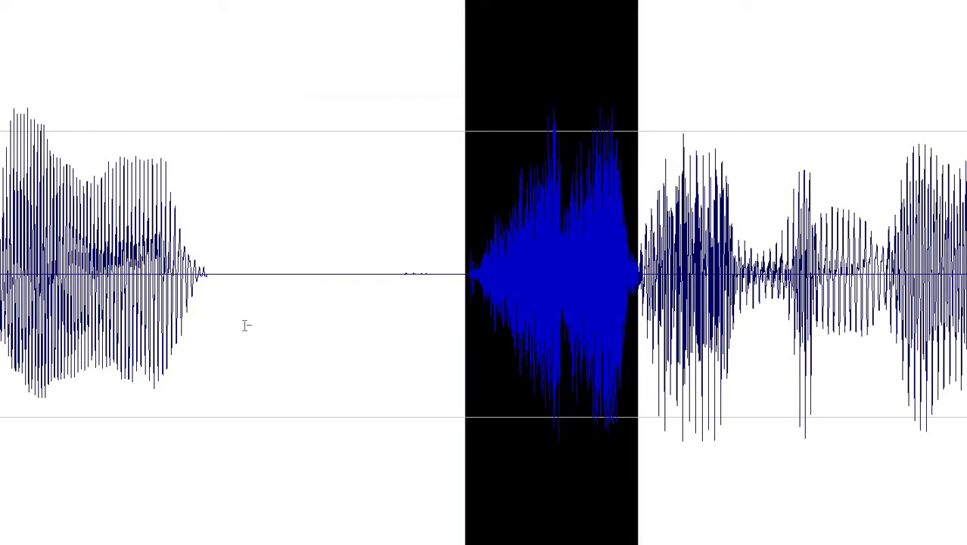
pyautogui.click(325, 311)
# Lower the widened burst region, including both gaps, to 88.82% with Volume preset 88
pyautogui.moveTo(447, 319); pyautogui.dragTo(640, 321)
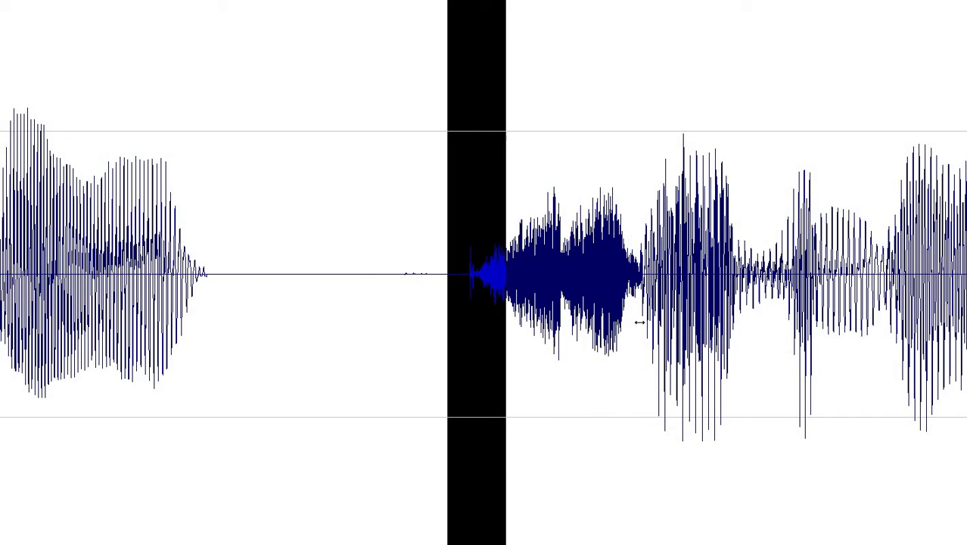
pyautogui.rightClick(15, 7)
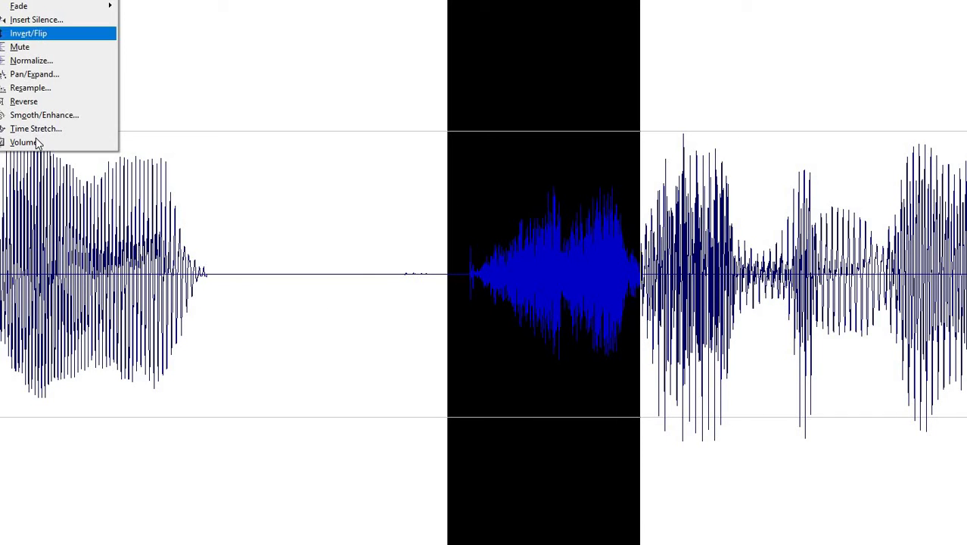
pyautogui.click(46, 142)
pyautogui.click(479, 135)
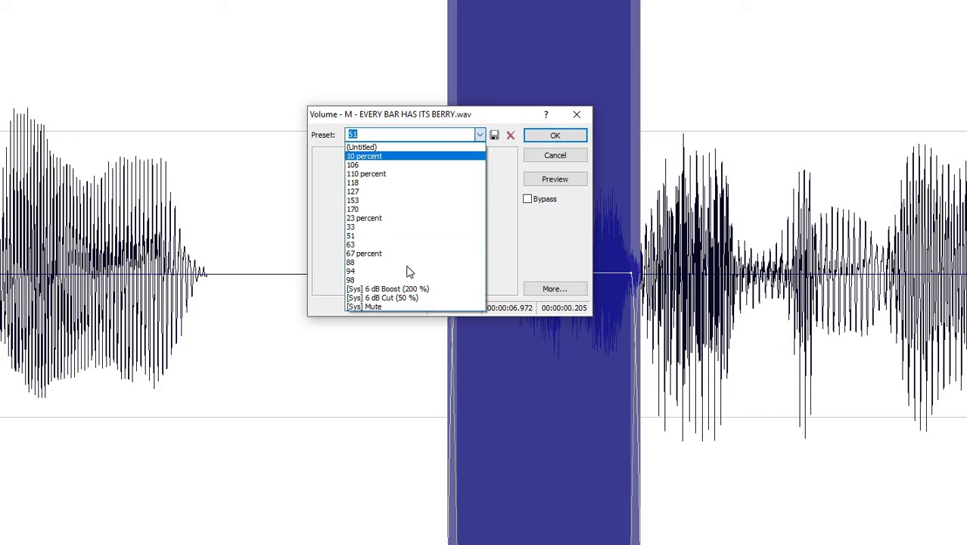
pyautogui.click(406, 261)
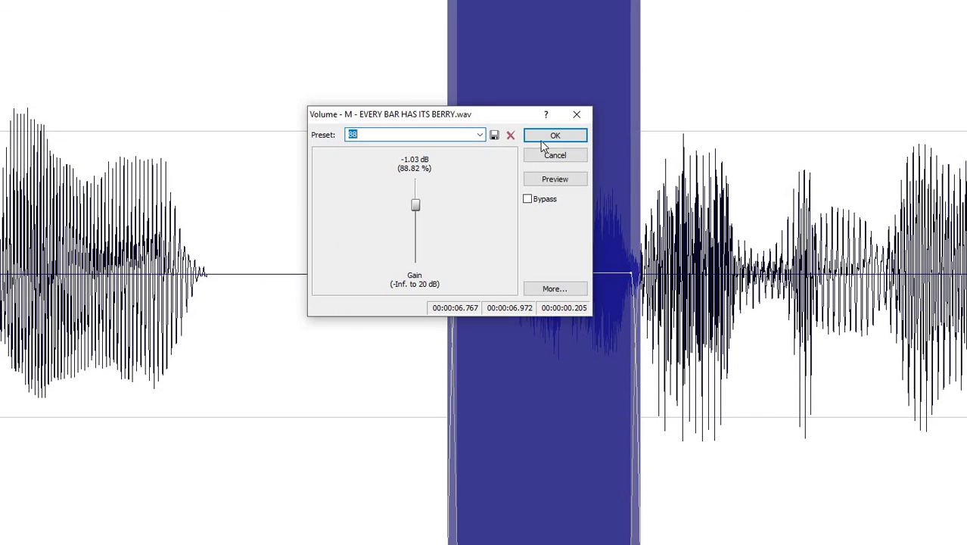
pyautogui.press('Return')
pyautogui.click(299, 277)
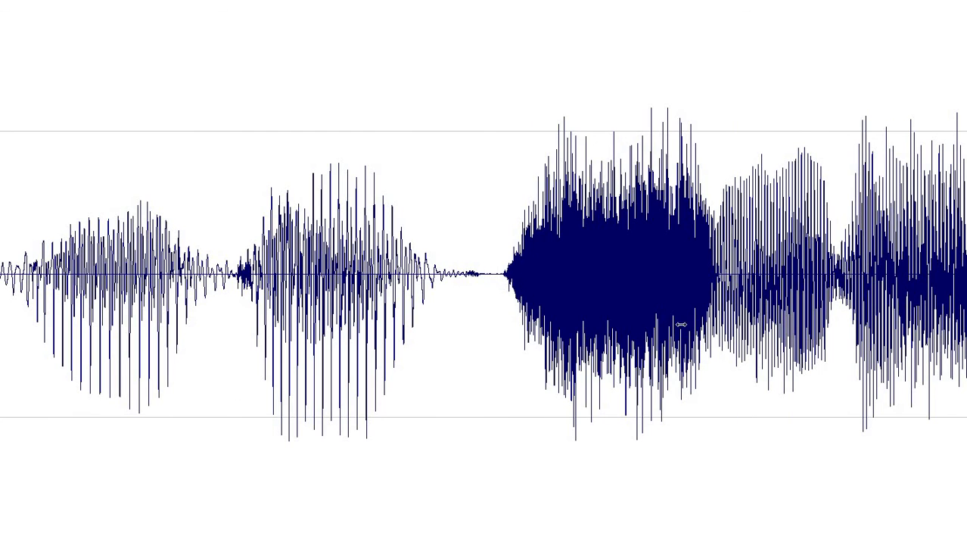
# Cut the loud noisy burst after the soft syllables with Volume preset 51, then play back
pyautogui.moveTo(502, 273); pyautogui.dragTo(716, 324)
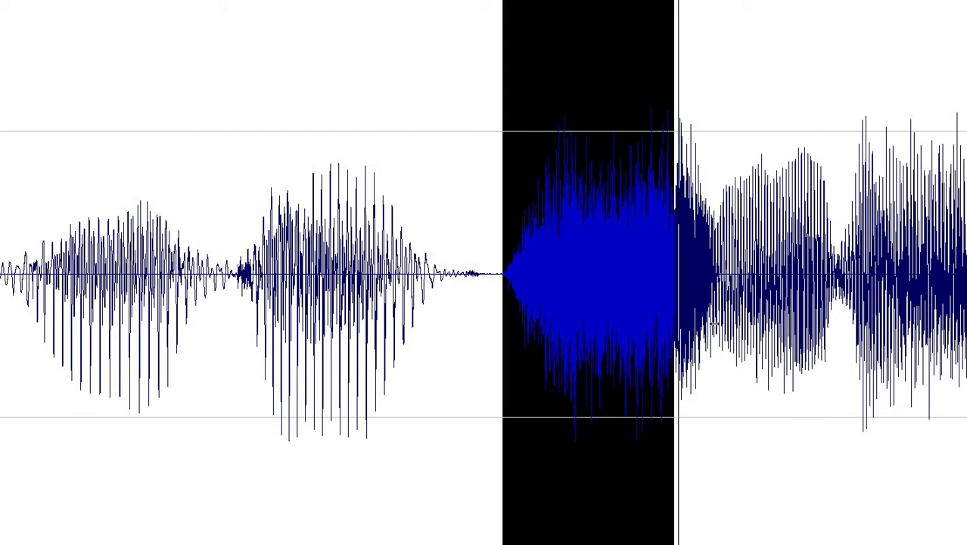
pyautogui.rightClick(34, 119)
pyautogui.click(34, 143)
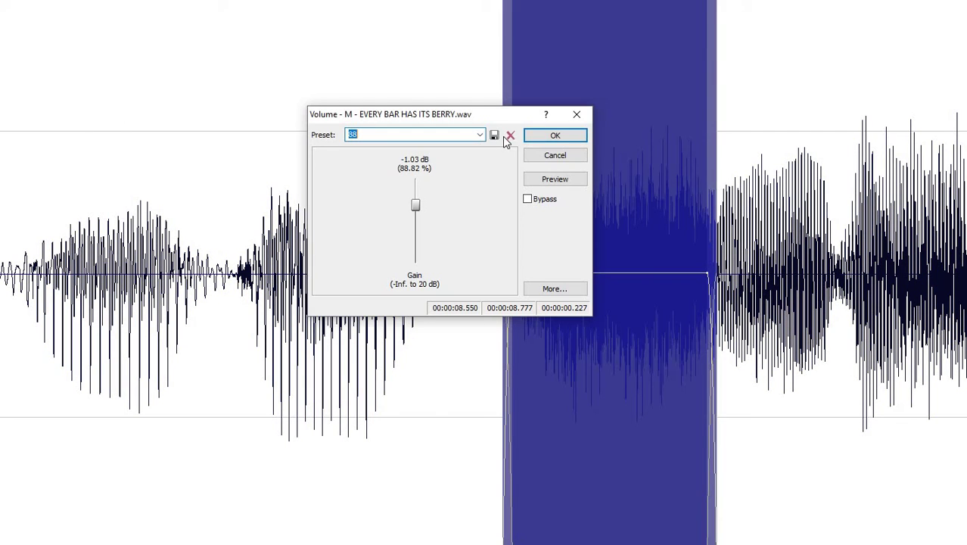
pyautogui.click(481, 135)
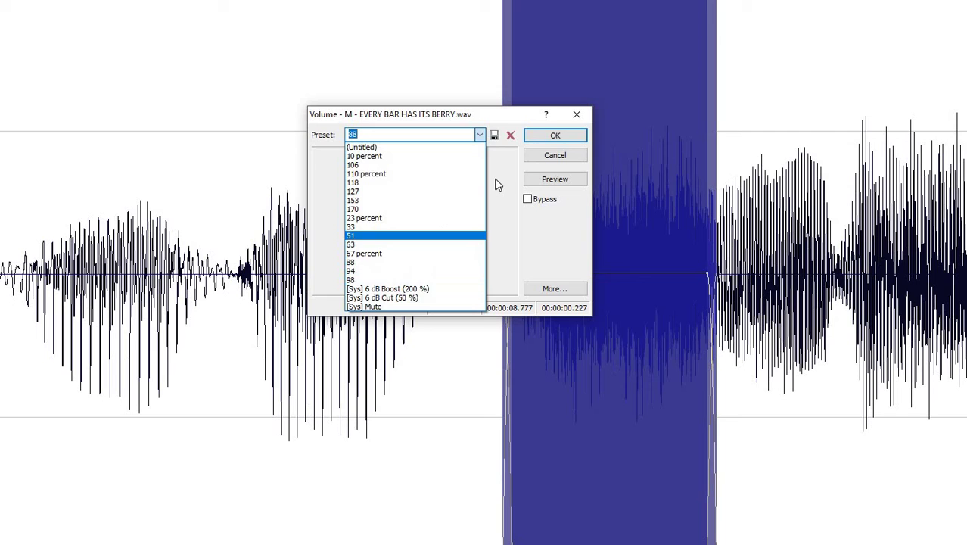
pyautogui.click(393, 233)
pyautogui.press('Return')
pyautogui.click(233, 246)
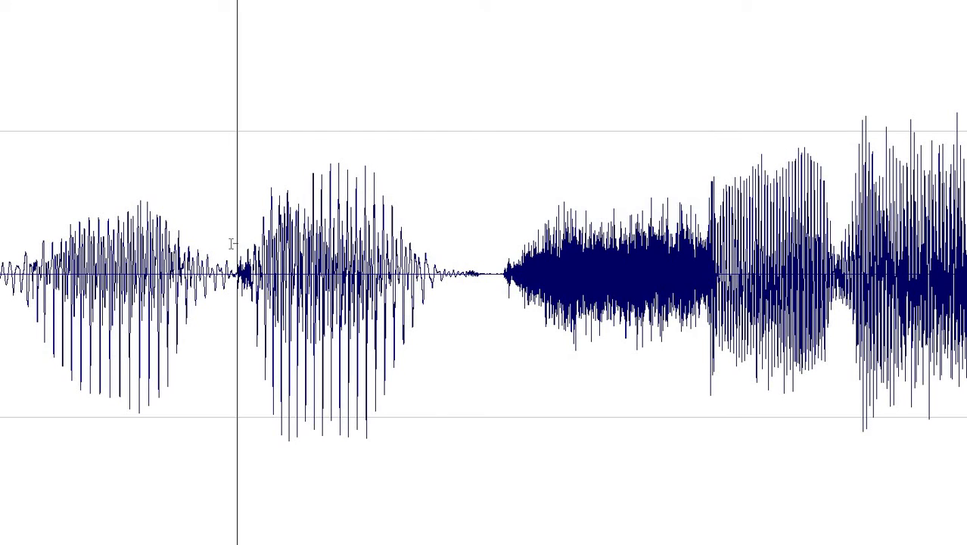
pyautogui.press('space')
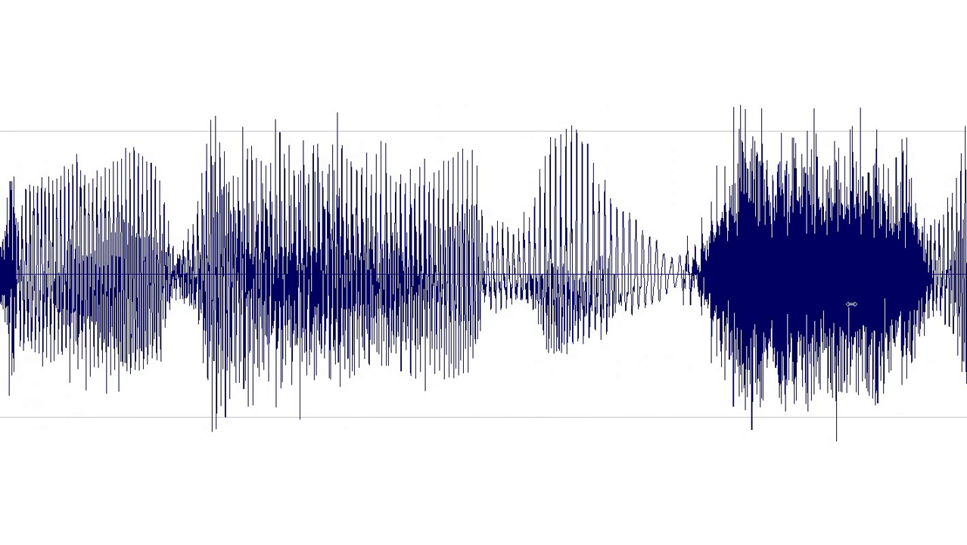
# Select the next noisy burst, tighten its start, and apply a lower Volume gain
pyautogui.moveTo(679, 304); pyautogui.dragTo(941, 309)
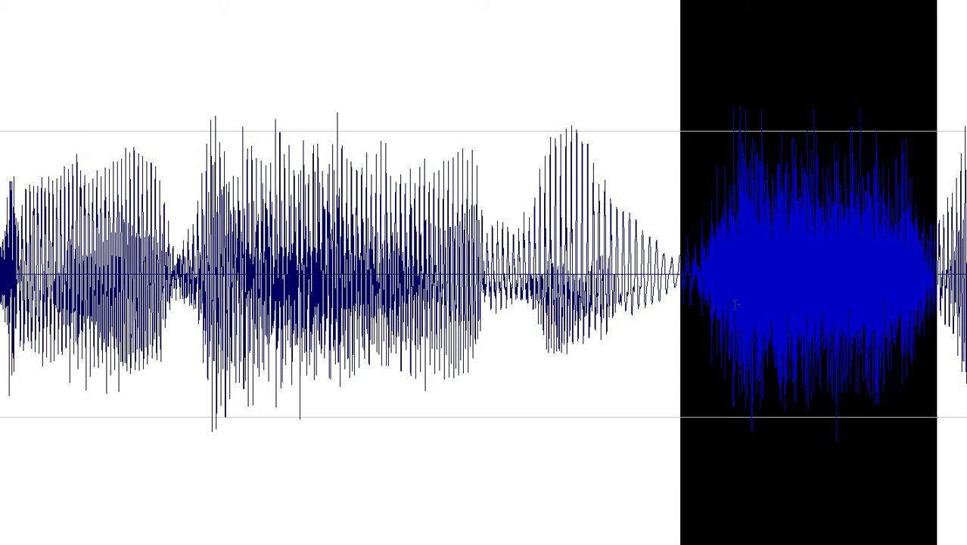
pyautogui.moveTo(681, 311); pyautogui.dragTo(692, 311)
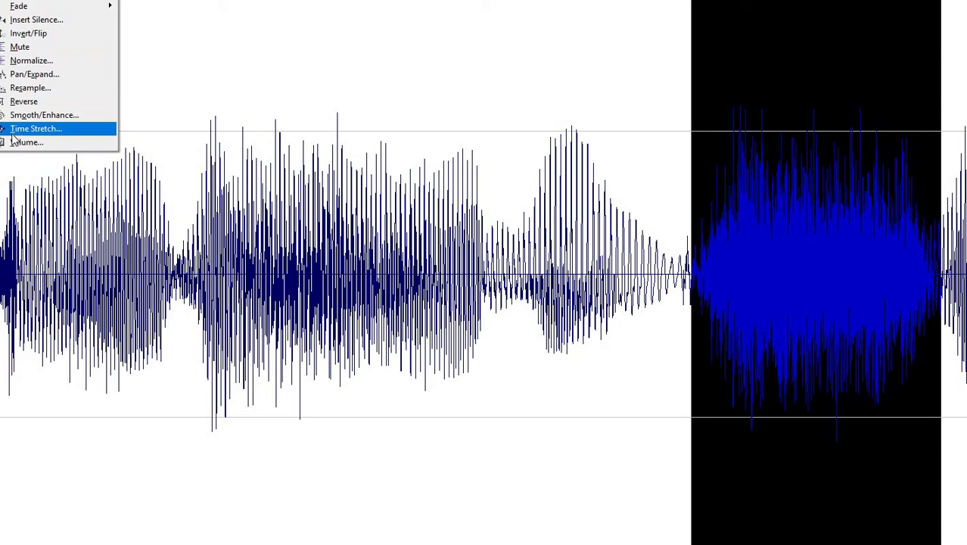
pyautogui.click(26, 142)
pyautogui.click(554, 127)
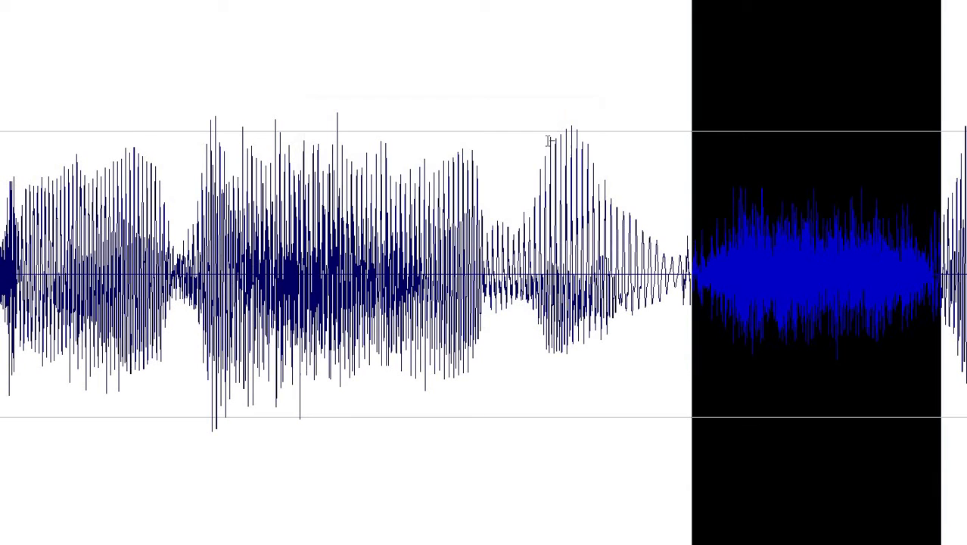
pyautogui.scroll(-3, 484, 273)
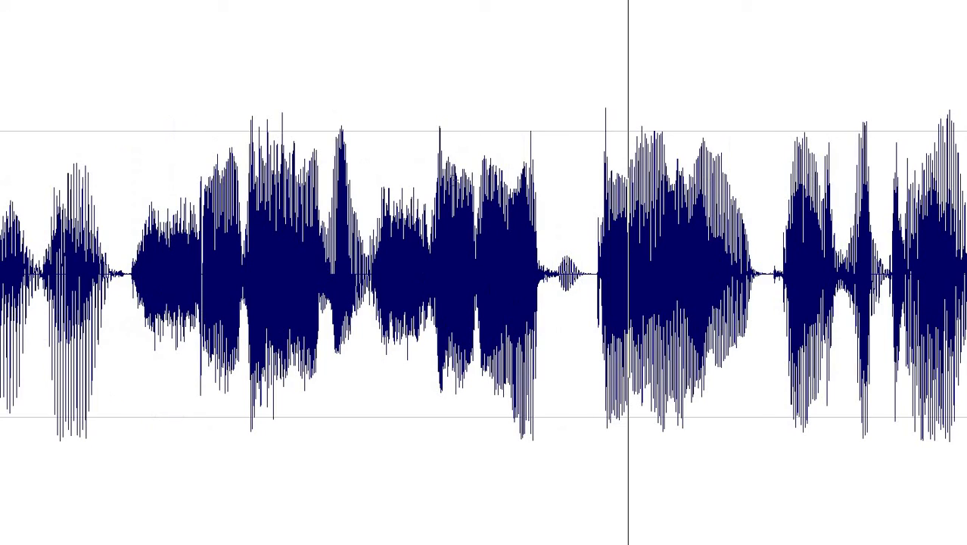
pyautogui.scroll(3, 483, 272)
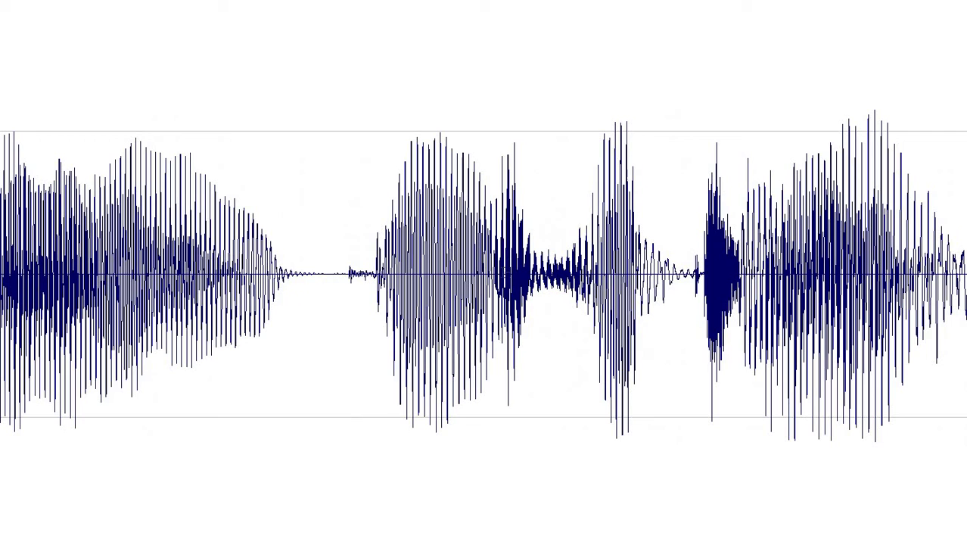
pyautogui.click(537, 297)
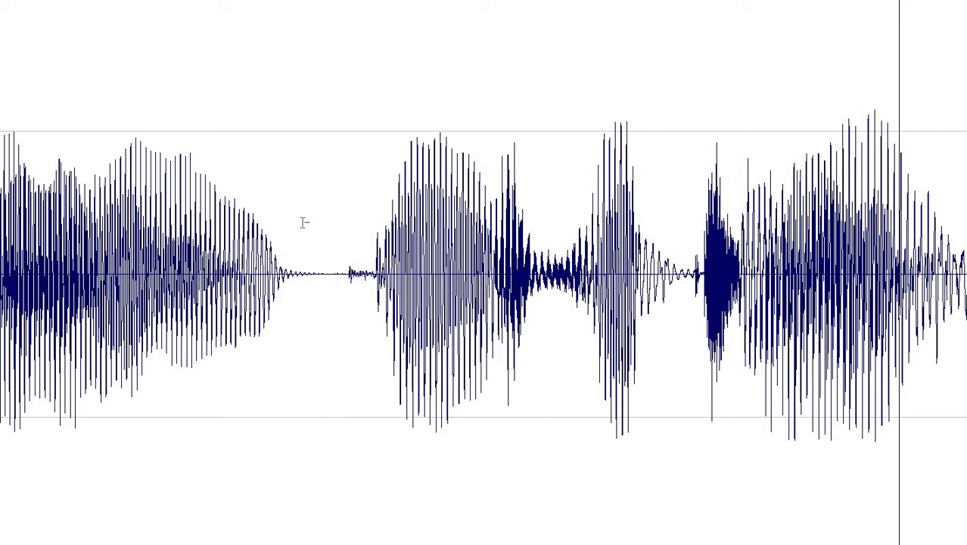
pyautogui.scroll(-3, 338, 243)
pyautogui.scroll(-3, 483, 272)
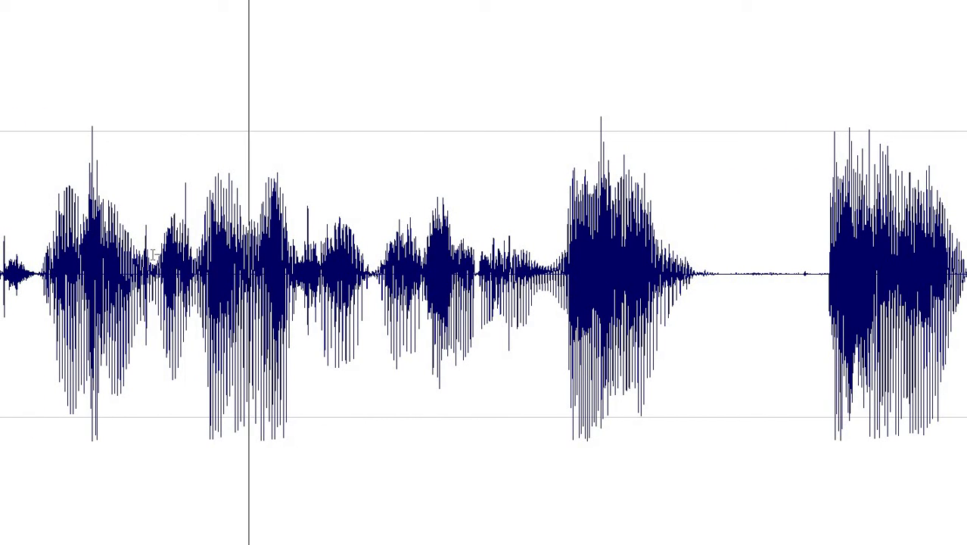
pyautogui.scroll(5, 483, 273)
pyautogui.click(279, 272)
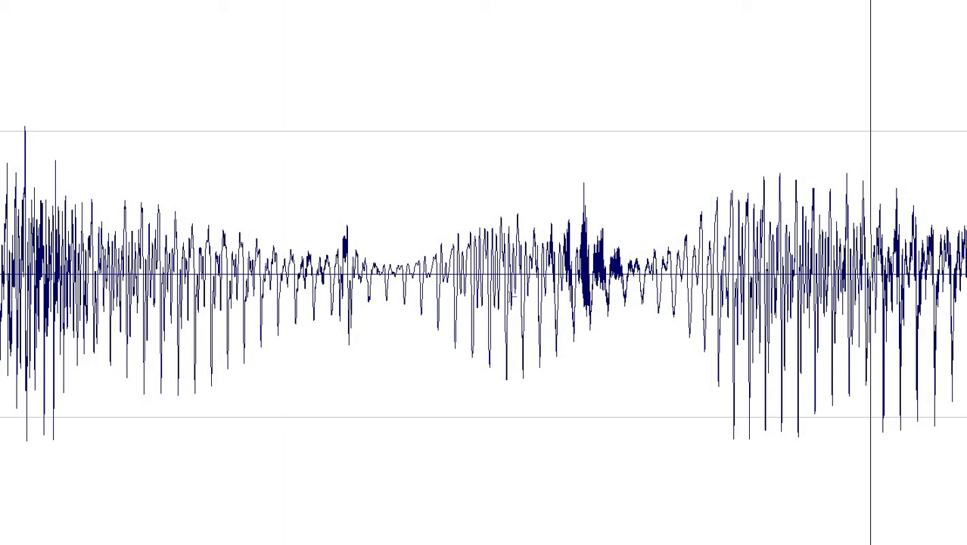
pyautogui.scroll(-2, 513, 300)
pyautogui.scroll(-2, 514, 299)
pyautogui.scroll(-2, 529, 288)
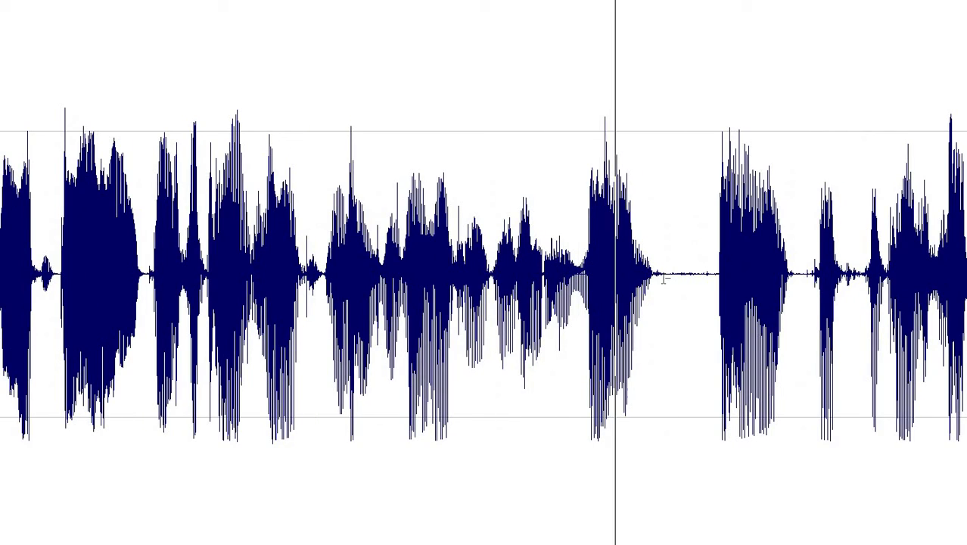
pyautogui.scroll(-2, 595, 268)
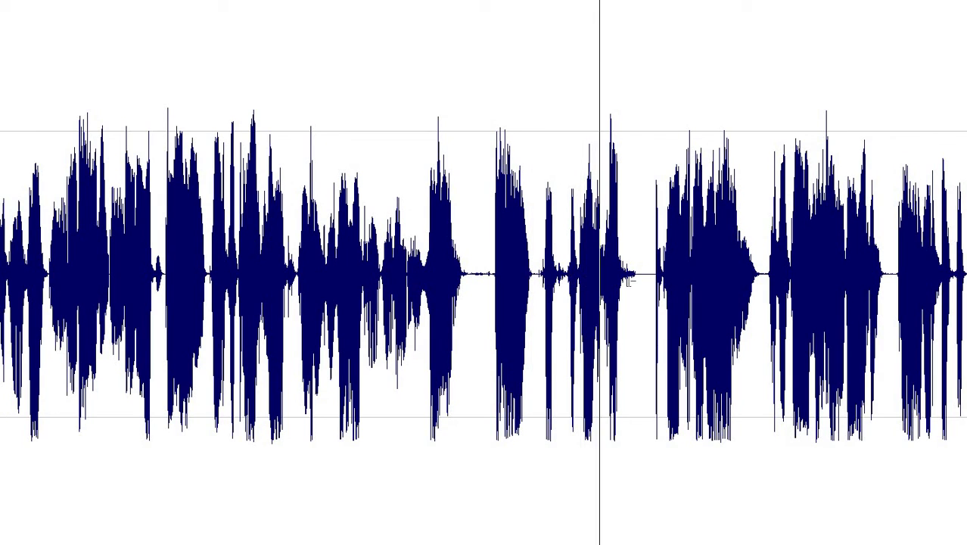
pyautogui.scroll(3, 443, 265)
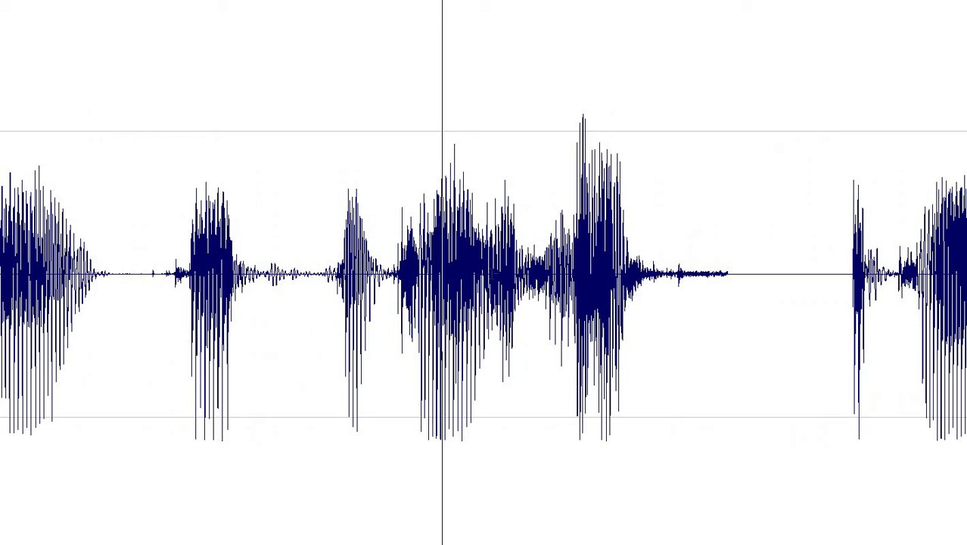
pyautogui.scroll(-2, 484, 272)
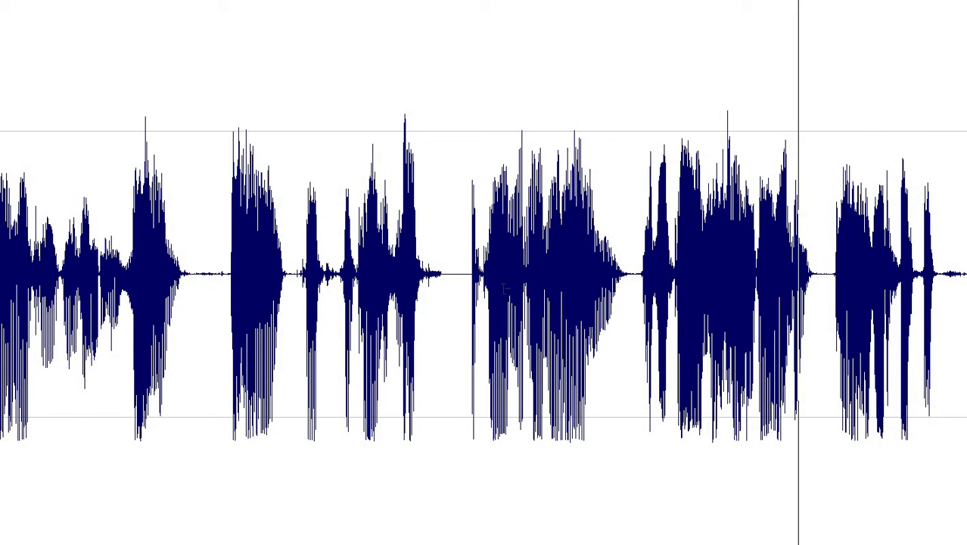
pyautogui.scroll(3, 484, 273)
# Select the breath spike between words, adjust its edges, and apply -5.70 dB Volume
pyautogui.moveTo(386, 356)
pyautogui.mouseDown()
pyautogui.moveTo(450, 356)
pyautogui.moveTo(393, 361)
pyautogui.mouseUp()
pyautogui.click(452, 356)
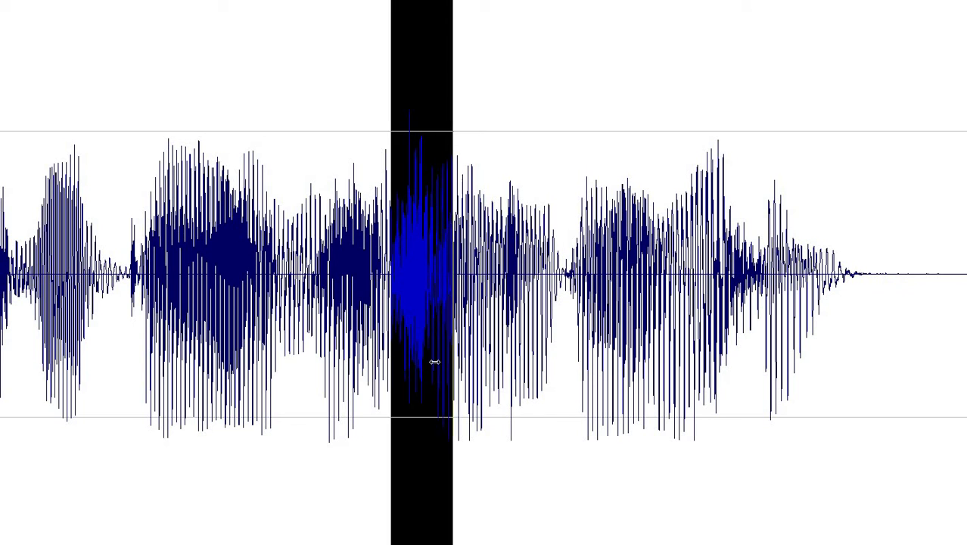
pyautogui.scroll(3, 439, 360)
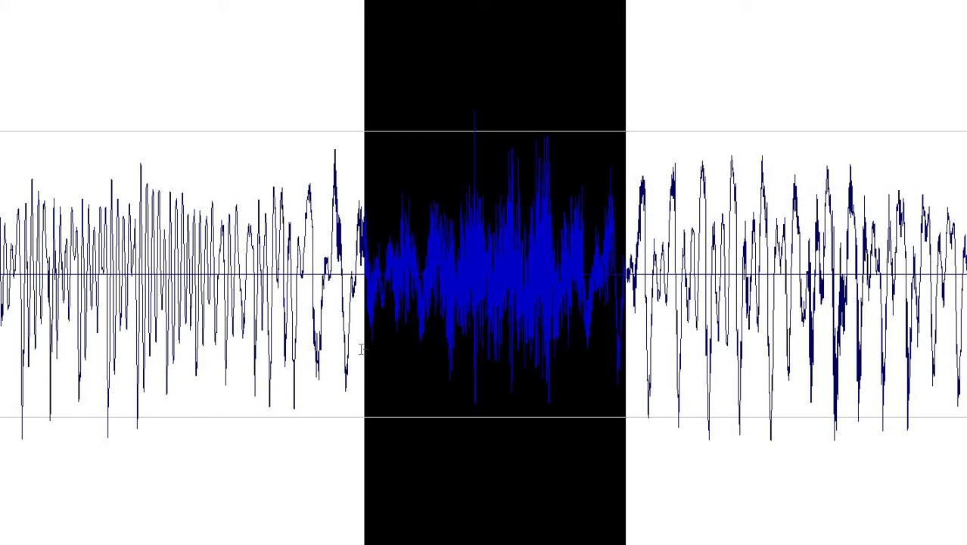
pyautogui.moveTo(363, 356); pyautogui.dragTo(330, 355)
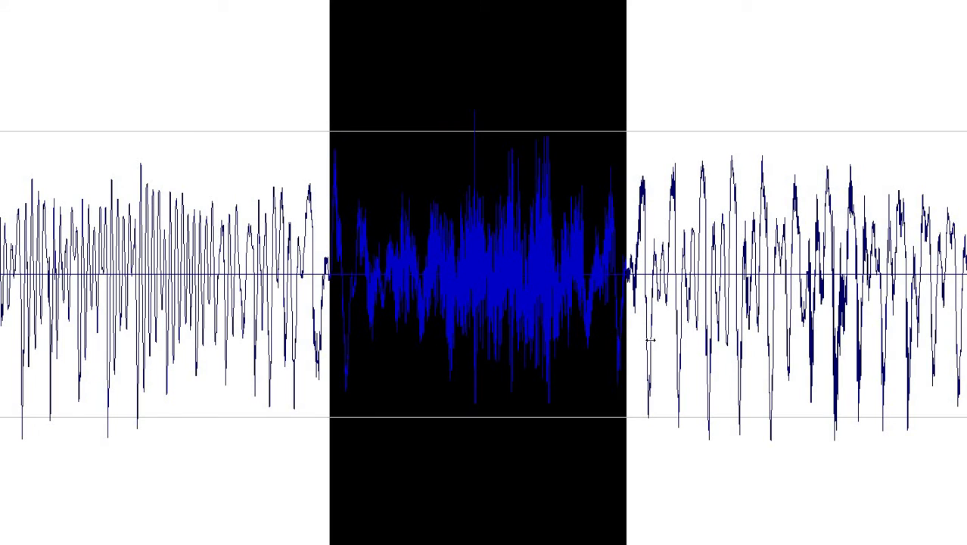
pyautogui.moveTo(628, 341); pyautogui.dragTo(681, 344)
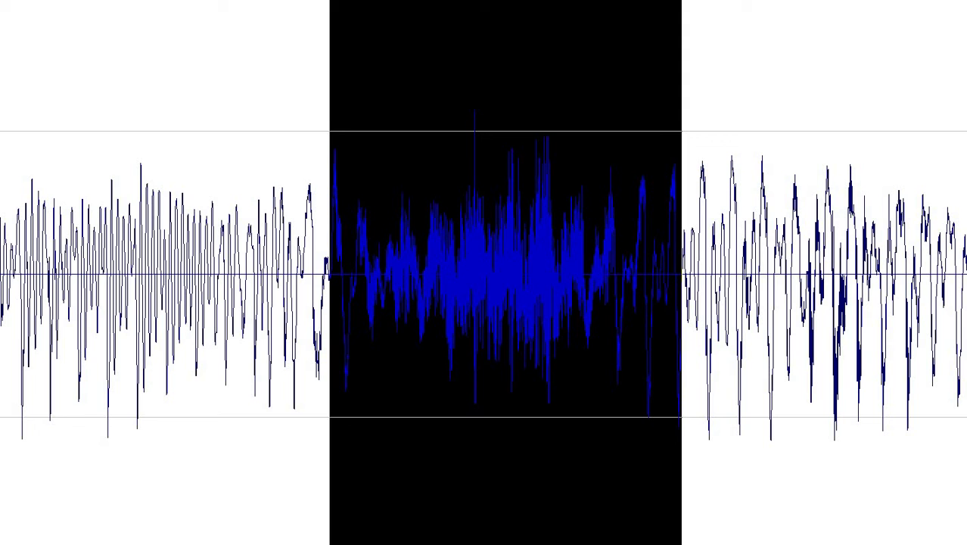
pyautogui.rightClick(30, 3)
pyautogui.click(30, 143)
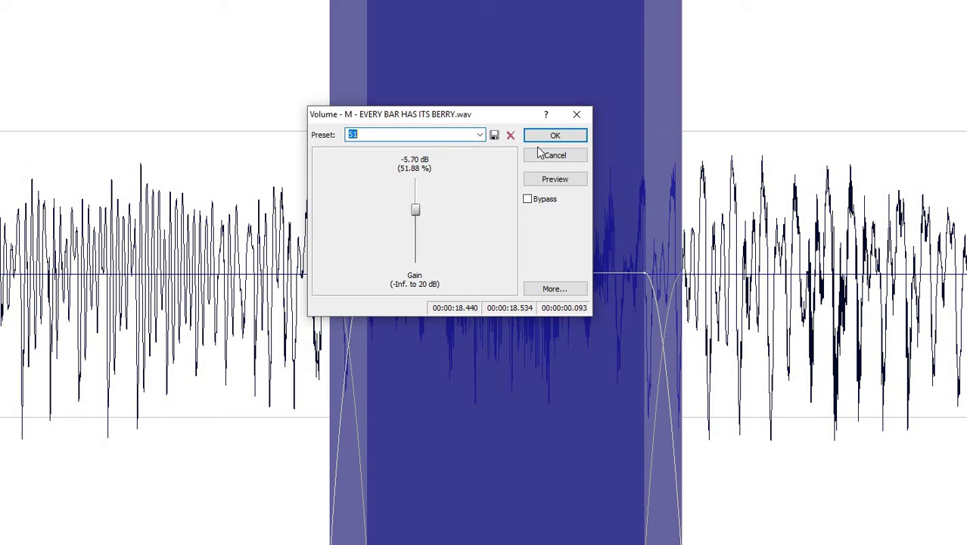
pyautogui.press('Return')
pyautogui.scroll(-3, 484, 272)
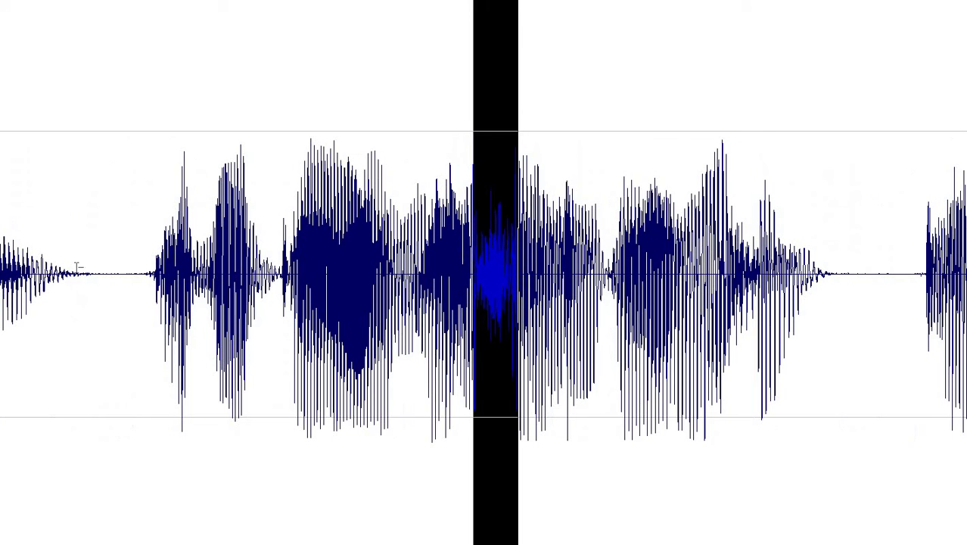
pyautogui.click(129, 240)
pyautogui.press('space')
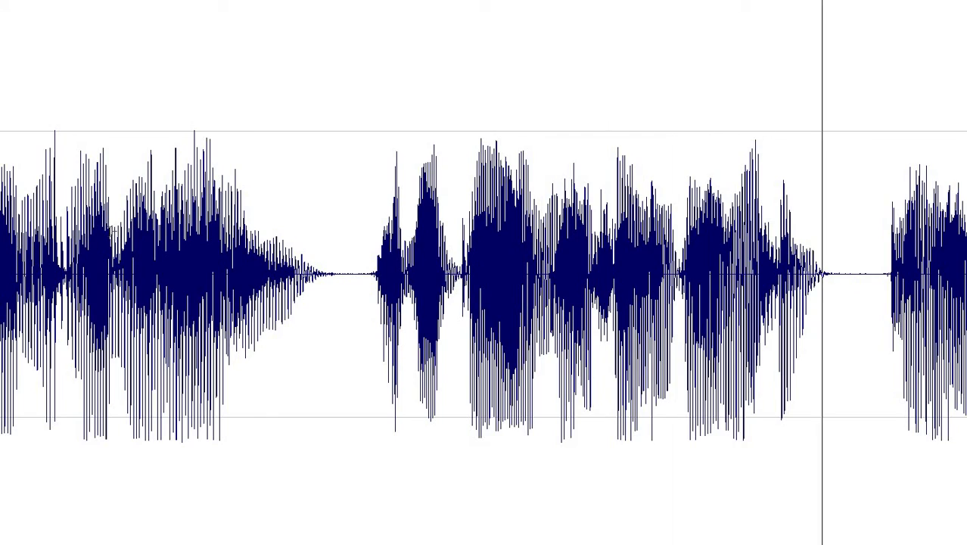